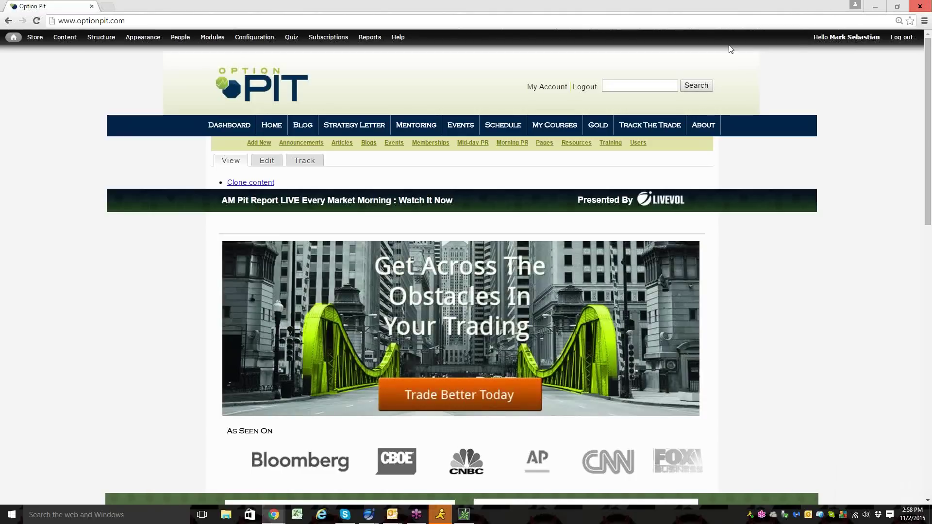
Switch from the browser to the LiveVol X trading platform and load ^RUT from the watchlist
{"action": "left_click", "coordinate": [875, 6]}
{"action": "left_click", "coordinate": [188, 468]}
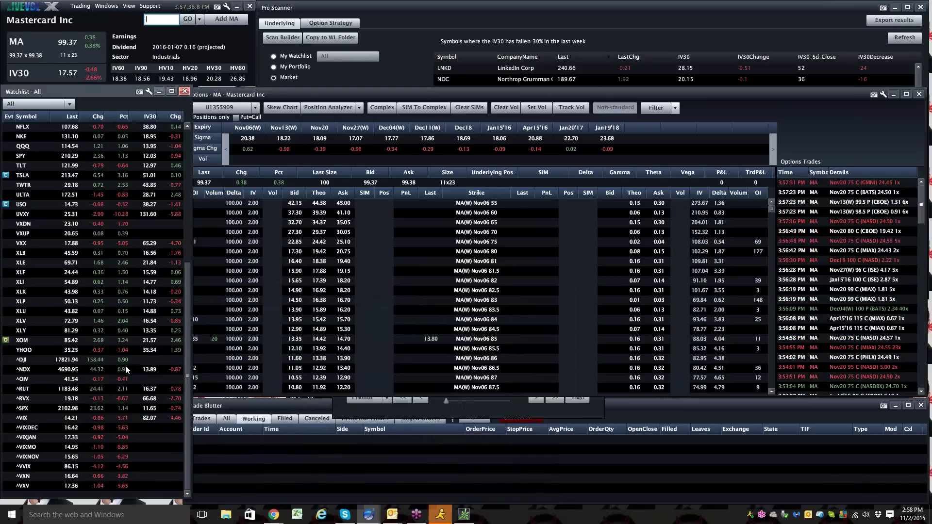
{"action": "left_click", "coordinate": [95, 389]}
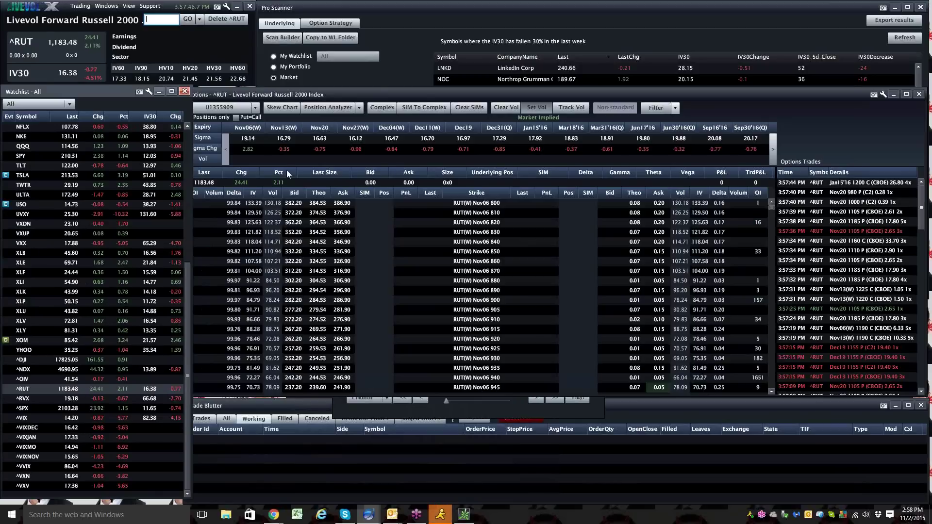
{"action": "left_click", "coordinate": [701, 258]}
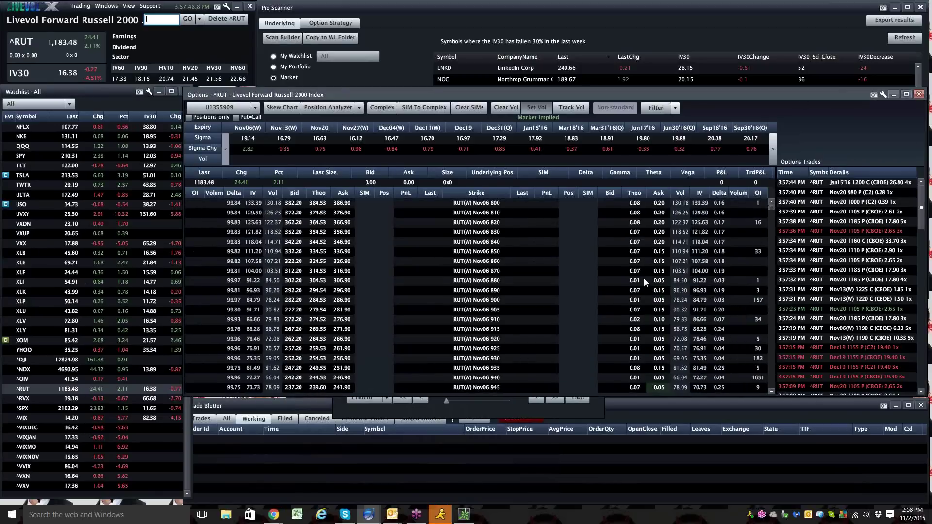
Open the daily chart for ^RUT over a 3-month range, examine its recent price and volatility, and close it
{"action": "left_click", "coordinate": [107, 6]}
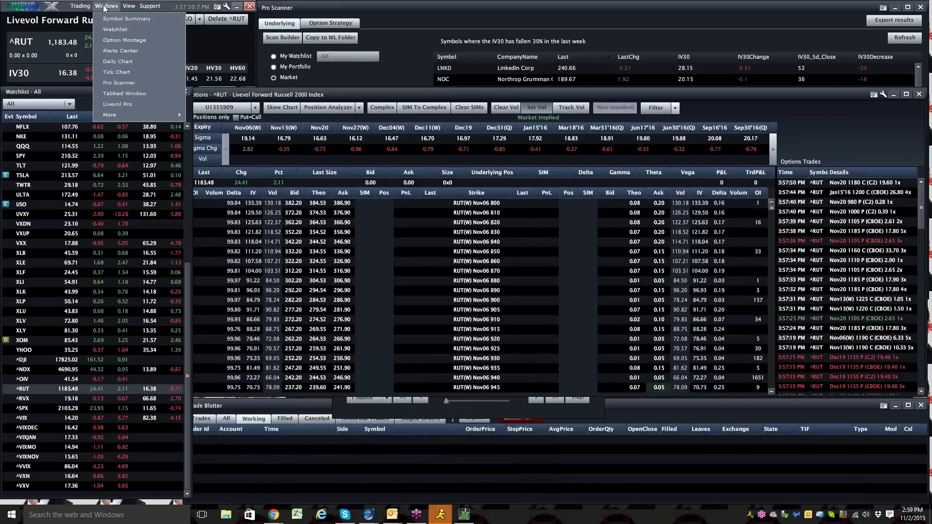
{"action": "left_click", "coordinate": [120, 68]}
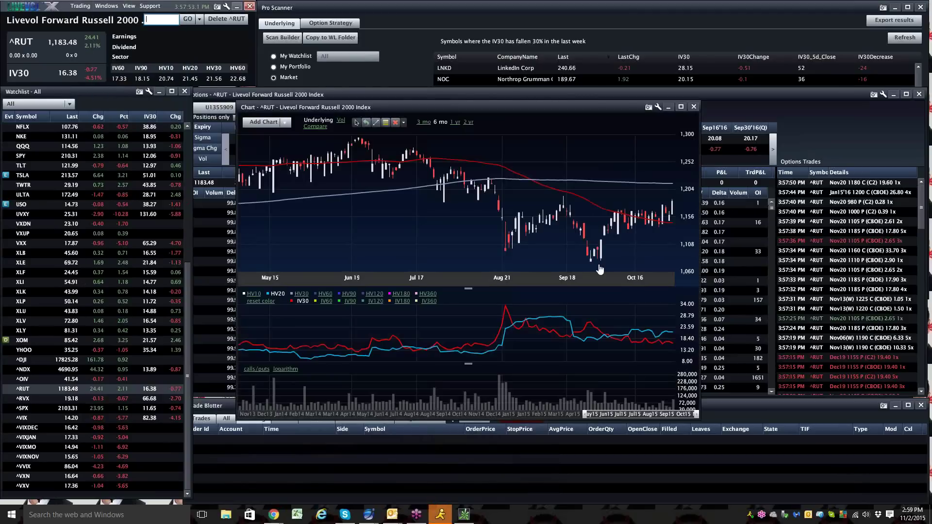
{"action": "left_click", "coordinate": [429, 123]}
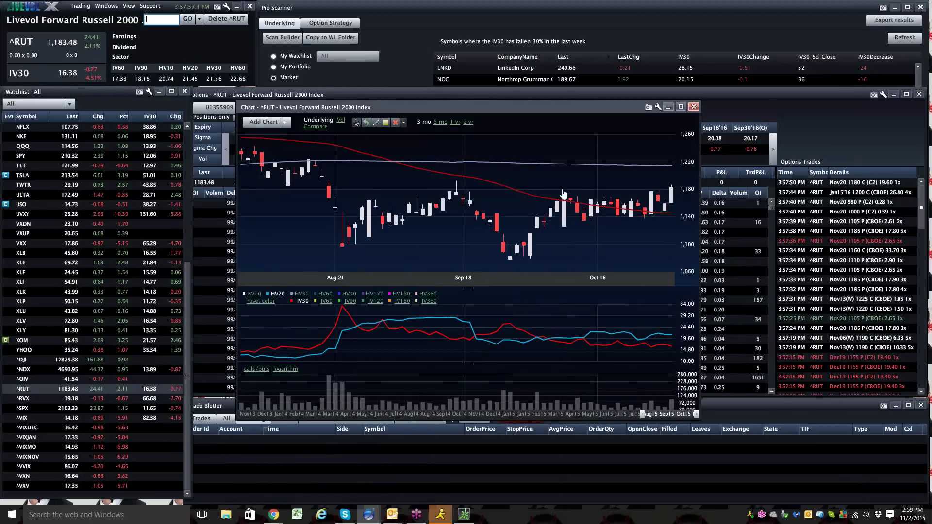
{"action": "mouse_move", "coordinate": [665, 203]}
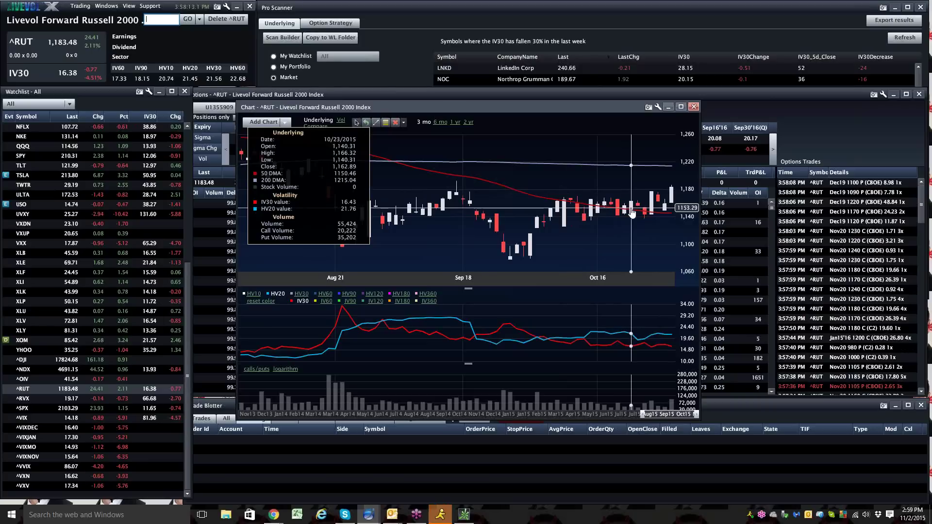
{"action": "left_click", "coordinate": [693, 107]}
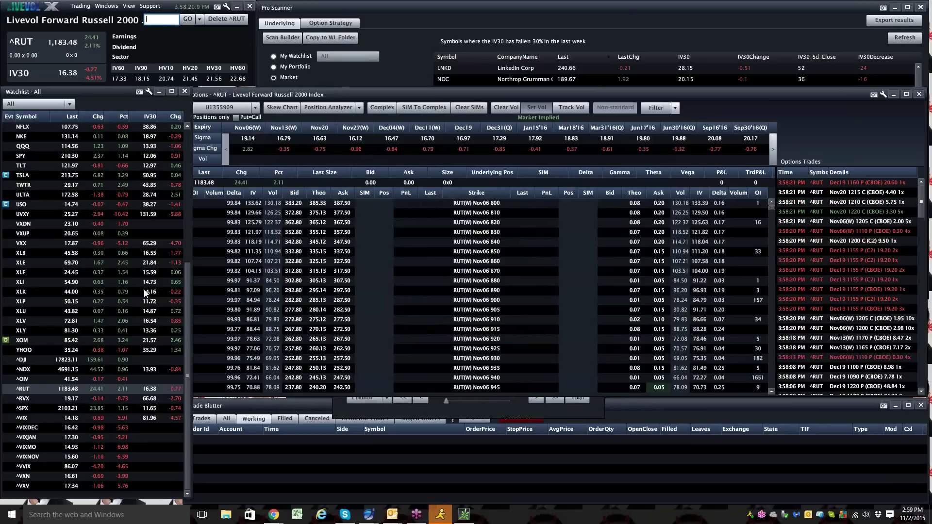
Load ^RVX from the watchlist, examine its daily chart, and close the chart
{"action": "left_click", "coordinate": [25, 399]}
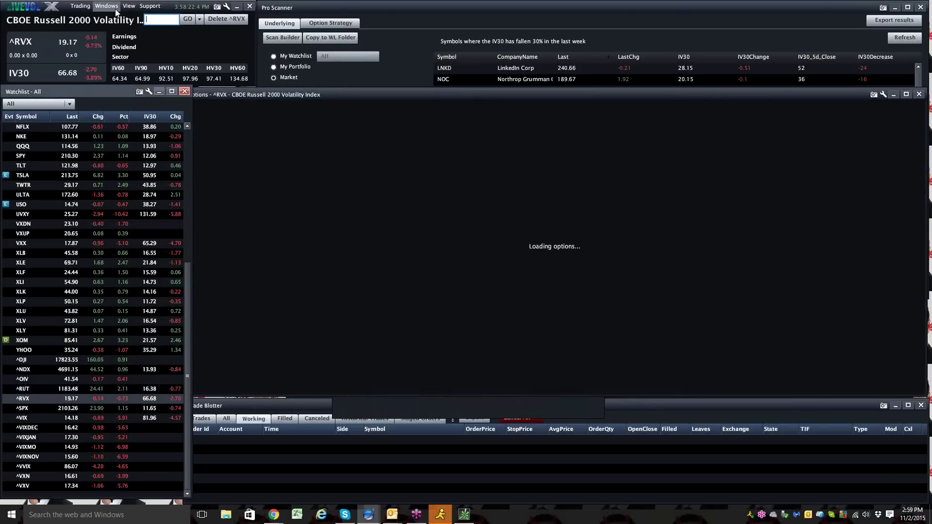
{"action": "left_click", "coordinate": [117, 8]}
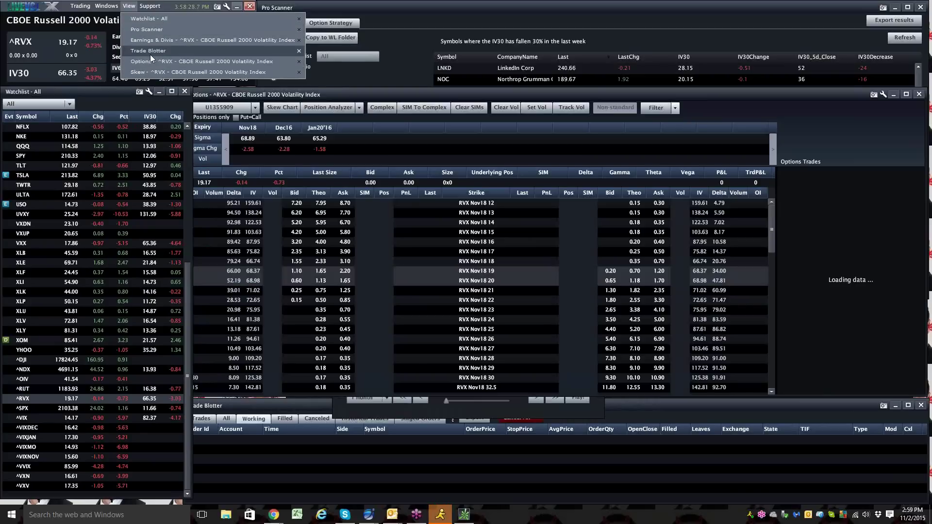
{"action": "left_click", "coordinate": [107, 6]}
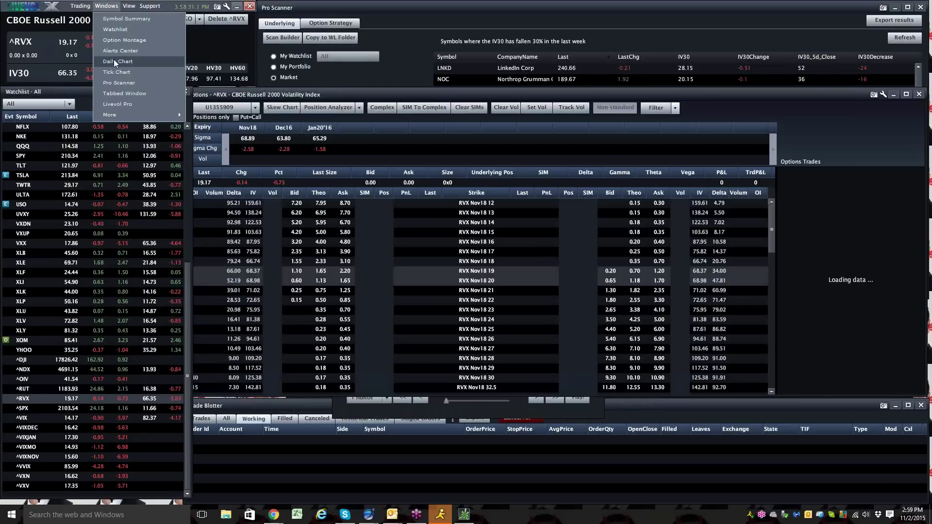
{"action": "left_click", "coordinate": [117, 62]}
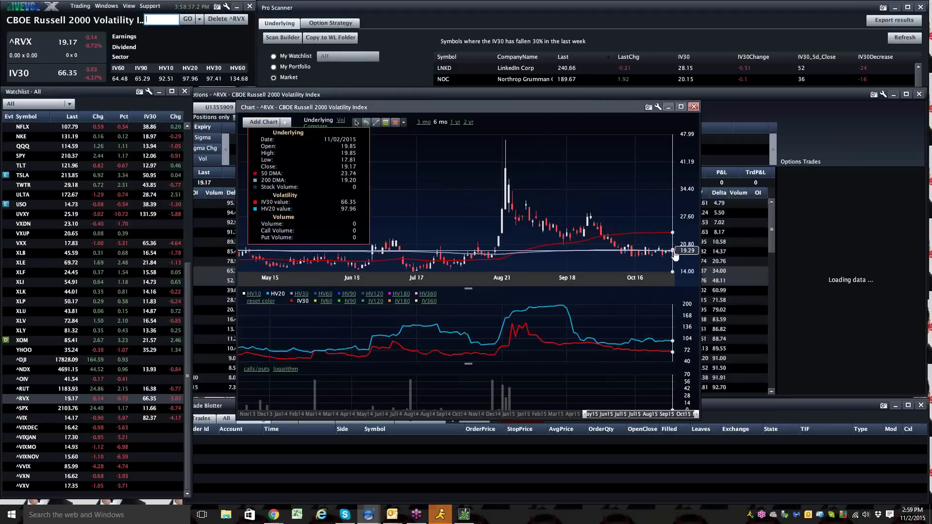
{"action": "left_click", "coordinate": [694, 106]}
Load the RUT symbol and open its skew chart
{"action": "left_click", "coordinate": [164, 20]}
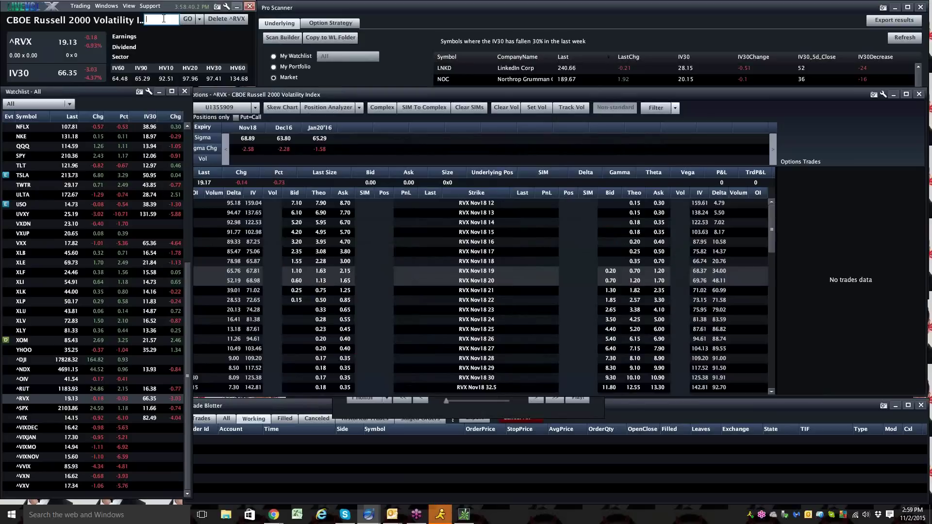
{"action": "type", "text": "RUT"}
{"action": "key", "text": "Return"}
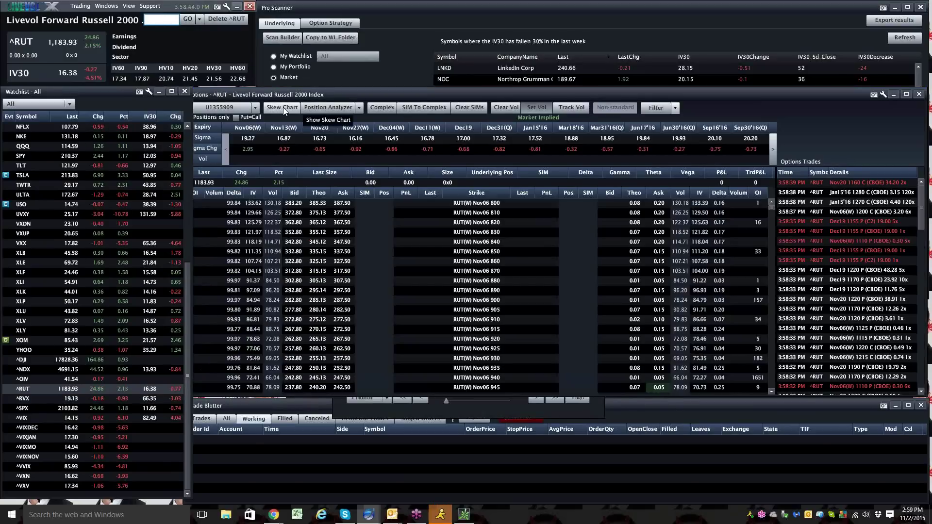
{"action": "left_click", "coordinate": [283, 108]}
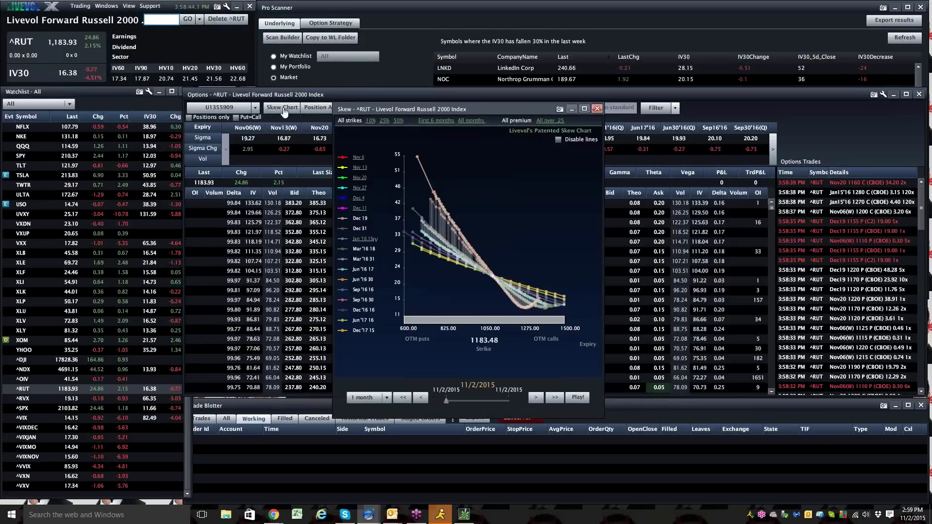
Reduce the skew chart to the Nov 20 expiry by hiding all the other expiries still plotted
{"action": "left_click", "coordinate": [360, 179]}
{"action": "left_click", "coordinate": [364, 270]}
{"action": "left_click", "coordinate": [363, 280]}
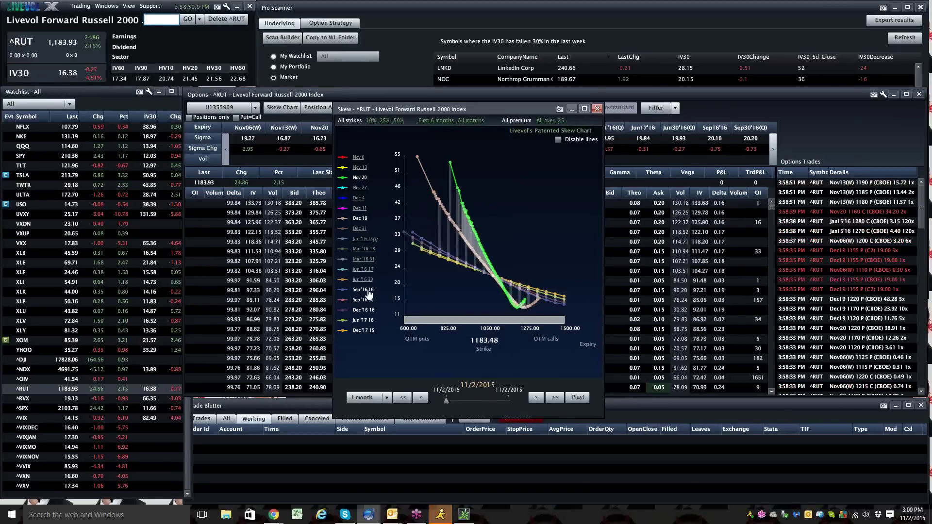
{"action": "left_click", "coordinate": [367, 291]}
{"action": "left_click", "coordinate": [365, 300]}
{"action": "left_click", "coordinate": [365, 310]}
{"action": "left_click", "coordinate": [366, 320]}
{"action": "left_click", "coordinate": [366, 330]}
{"action": "left_click", "coordinate": [360, 219]}
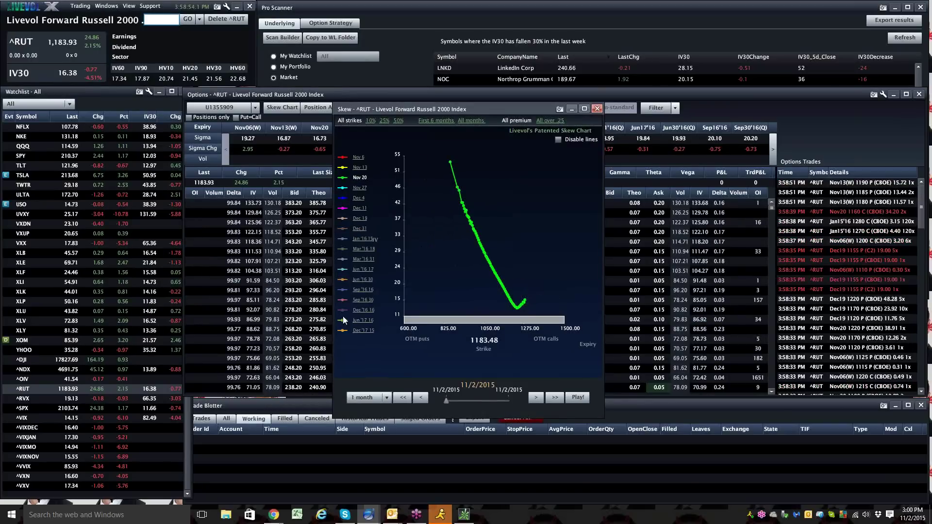
Limit the skew chart to 10% strikes and premiums over .25, compare the 25% range, and inspect the Nov 20 put volatilities
{"action": "left_click", "coordinate": [371, 120]}
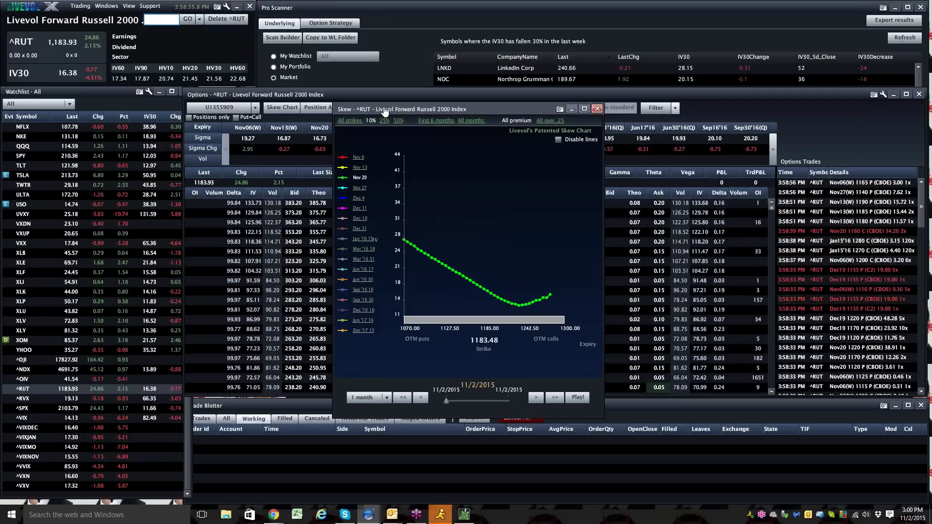
{"action": "left_click", "coordinate": [551, 121]}
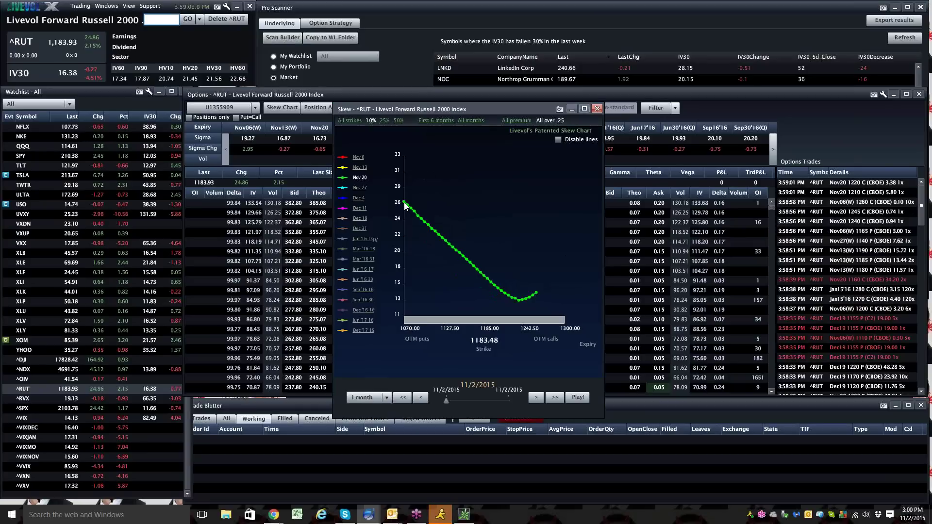
{"action": "mouse_move", "coordinate": [405, 204]}
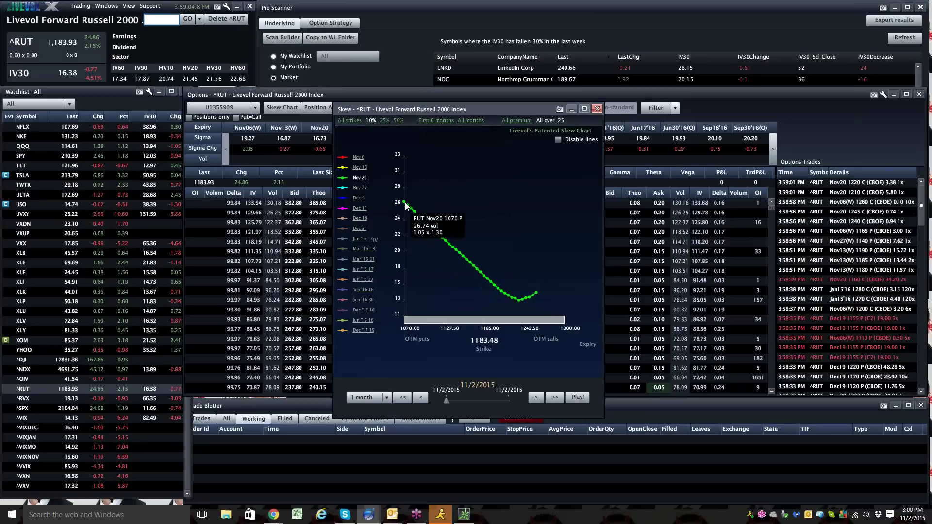
{"action": "left_click", "coordinate": [384, 121]}
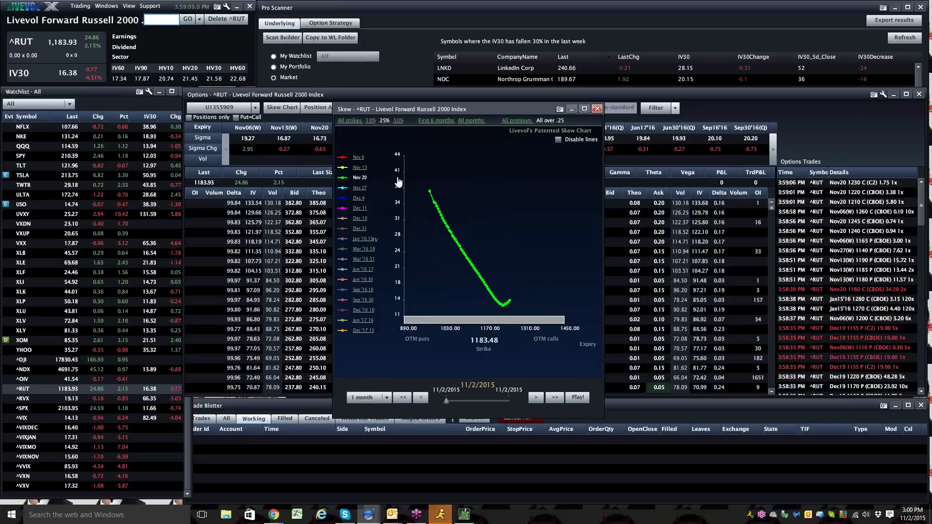
{"action": "left_click", "coordinate": [373, 120]}
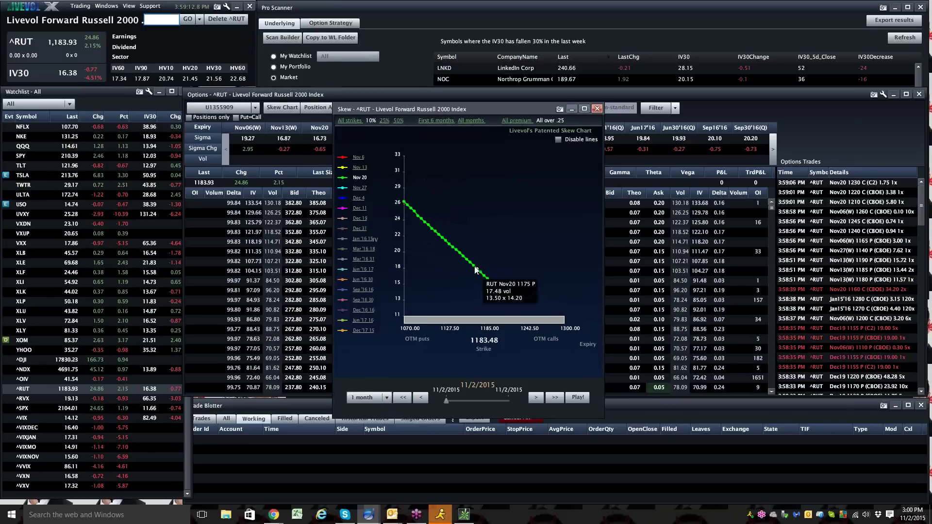
{"action": "mouse_move", "coordinate": [458, 250]}
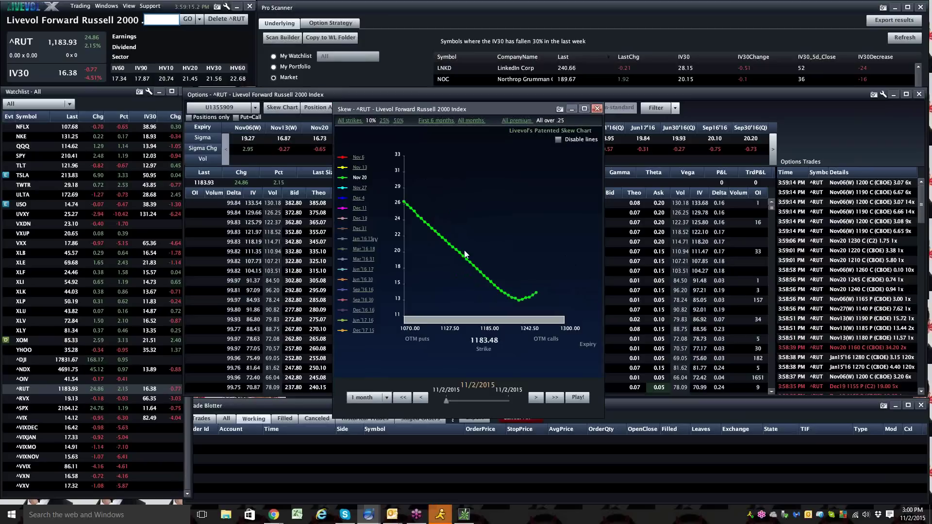
Examine the Nov 20 skew curve at full-screen size, restore the window, and close the skew chart
{"action": "left_click", "coordinate": [584, 109]}
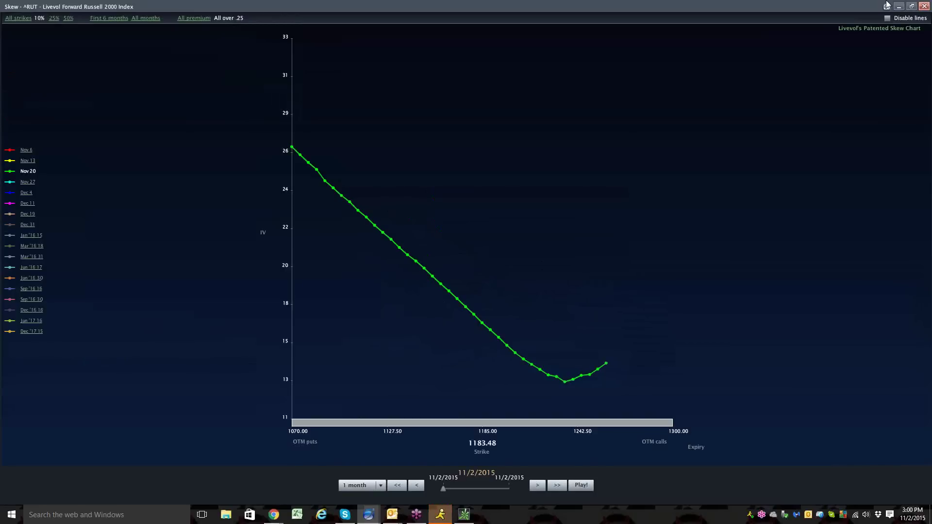
{"action": "left_click", "coordinate": [910, 6]}
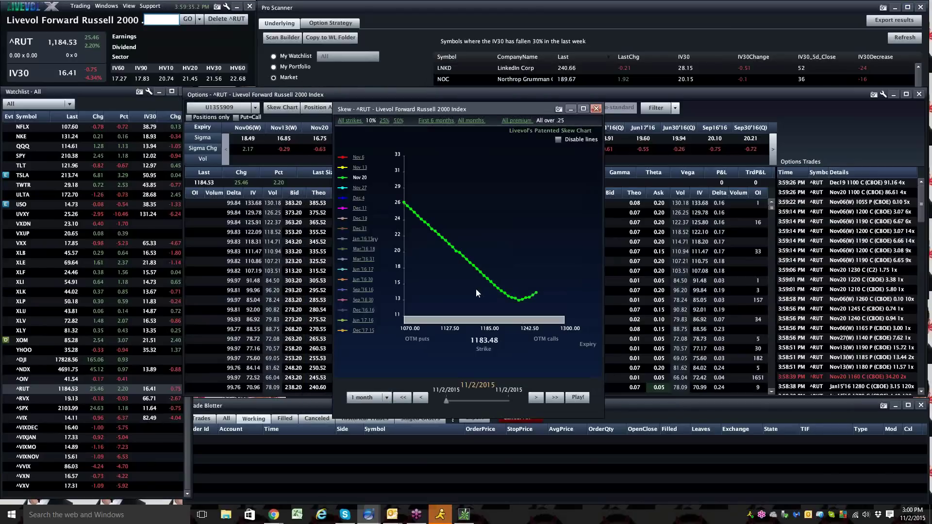
{"action": "left_click", "coordinate": [596, 109]}
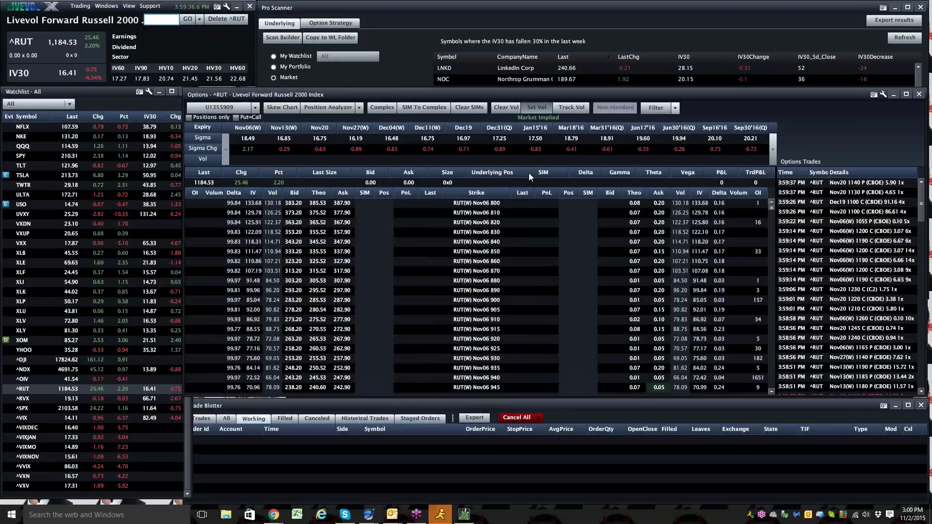
Go to the at-the-money Nov 20 strikes, clear the volatilities, and set them again to Market Implied
{"action": "scroll", "coordinate": [457, 243], "scroll_direction": "down", "scroll_amount": 7}
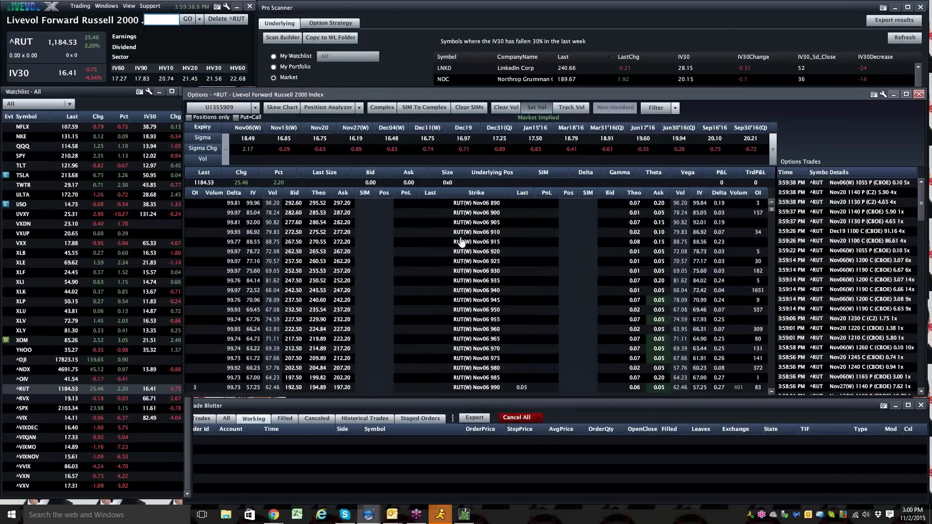
{"action": "scroll", "coordinate": [446, 252], "scroll_direction": "down", "scroll_amount": 15}
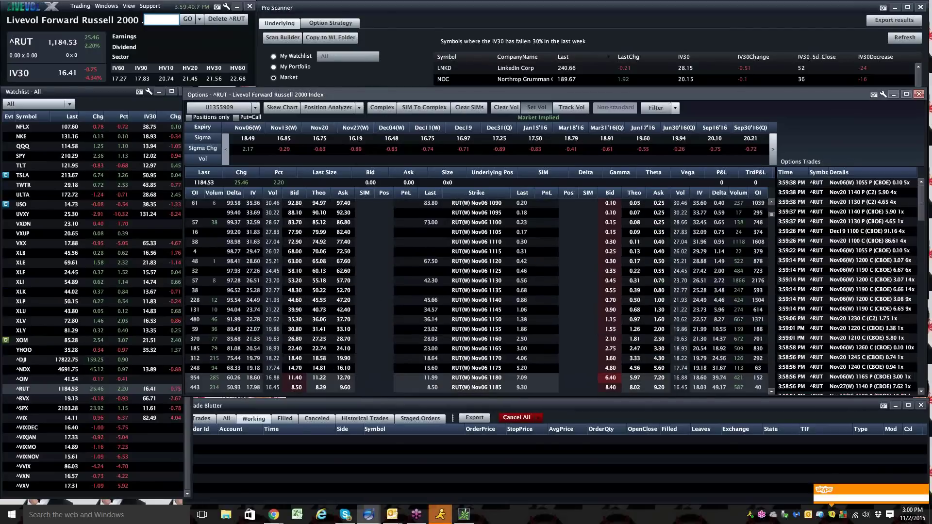
{"action": "scroll", "coordinate": [392, 282], "scroll_direction": "down", "scroll_amount": 3}
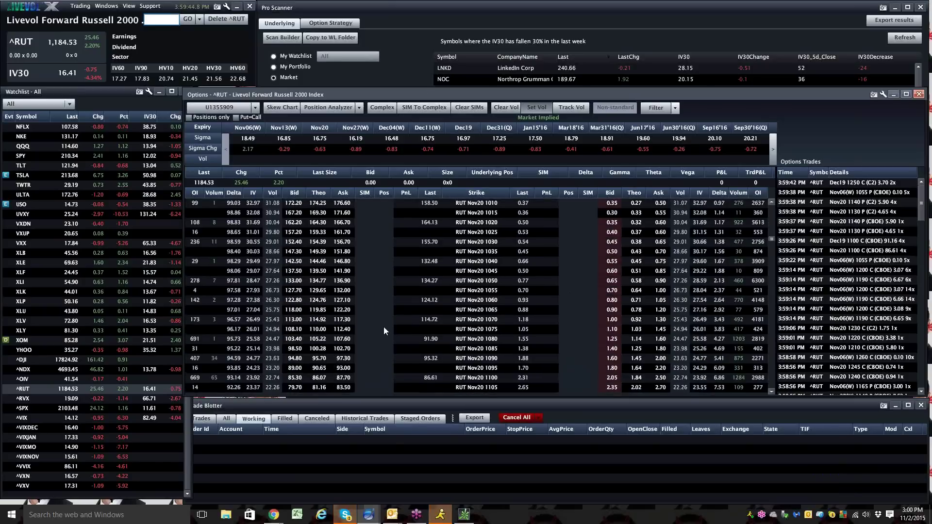
{"action": "scroll", "coordinate": [383, 327], "scroll_direction": "down", "scroll_amount": 12}
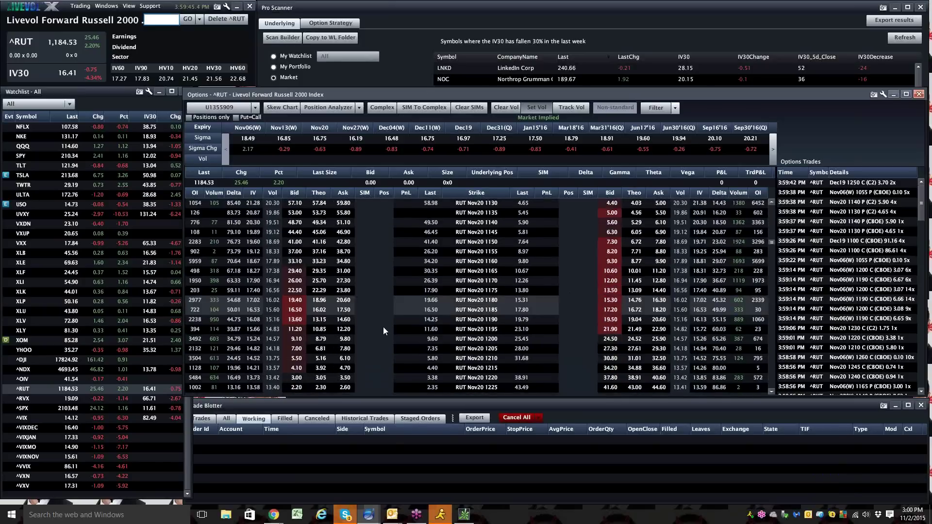
{"action": "left_click", "coordinate": [506, 107]}
{"action": "left_click", "coordinate": [539, 117]}
{"action": "left_click", "coordinate": [547, 128]}
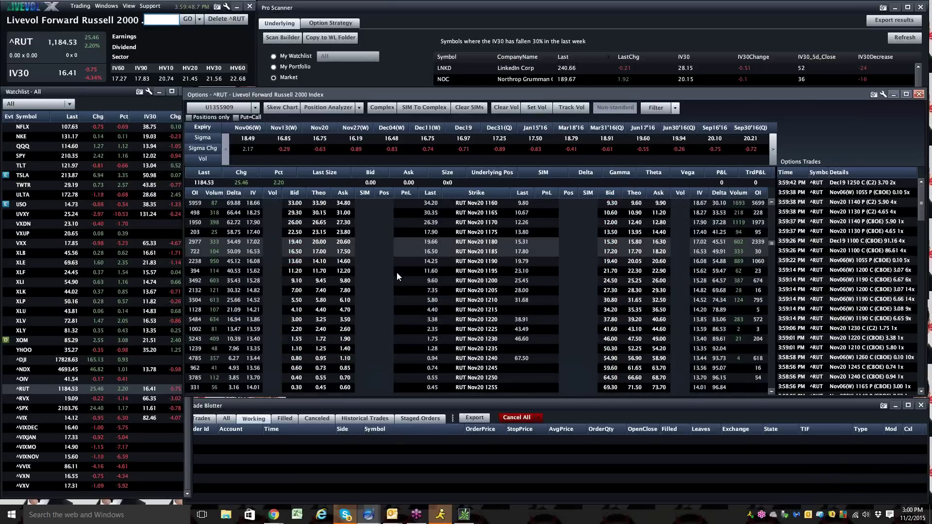
Simulate a short straddle by entering -10 for both the Nov 20 1185 call and the Nov 20 1185 put
{"action": "left_click", "coordinate": [369, 263]}
{"action": "left_click", "coordinate": [365, 252]}
{"action": "type", "text": "-10"}
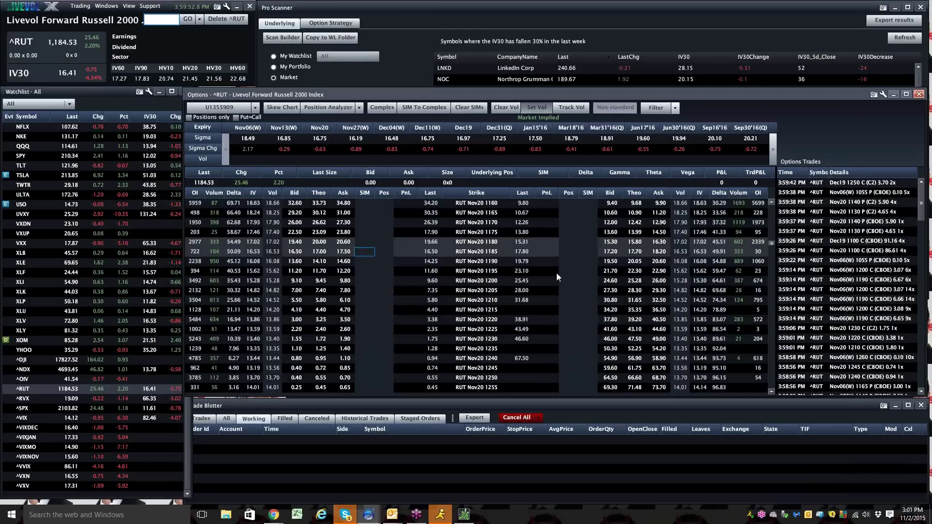
{"action": "key", "text": "Return"}
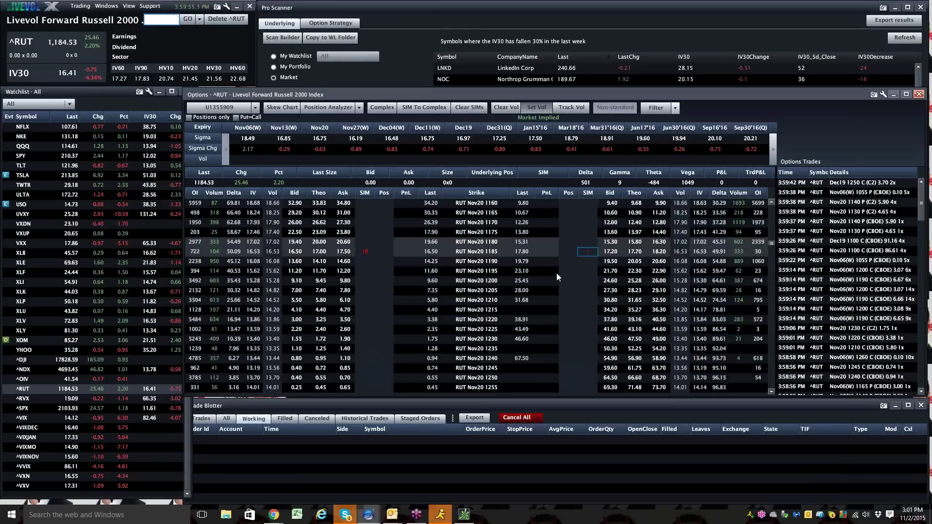
{"action": "type", "text": "-1"}
{"action": "key", "text": "Up"}
{"action": "key", "text": "Up"}
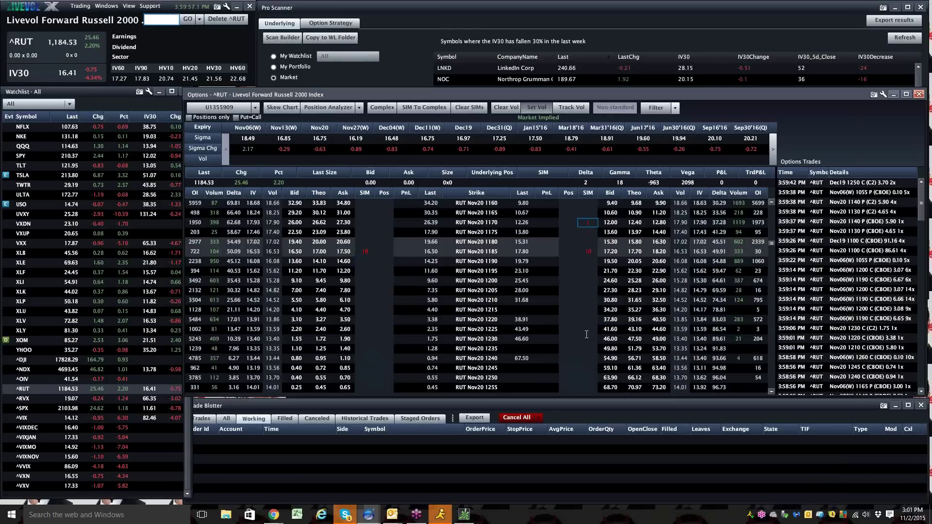
Add a short wing below the straddle by entering a simulated quantity of -10 for the Nov 20 1150 put
{"action": "scroll", "coordinate": [531, 310], "scroll_direction": "up", "scroll_amount": 2}
{"action": "scroll", "coordinate": [531, 311], "scroll_direction": "up", "scroll_amount": 1}
{"action": "left_click", "coordinate": [588, 242]}
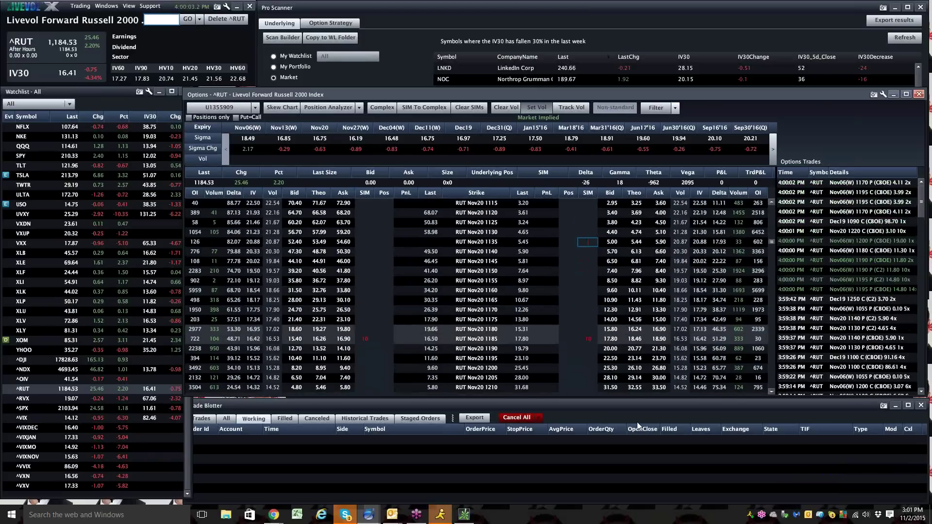
{"action": "key", "text": "Up"}
{"action": "key", "text": "Up"}
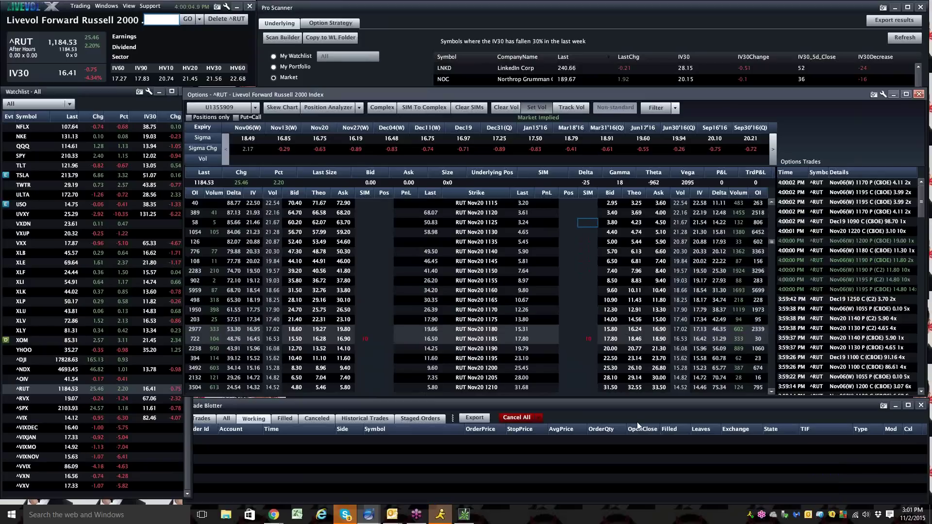
{"action": "key", "text": "Down"}
{"action": "key", "text": "Down"}
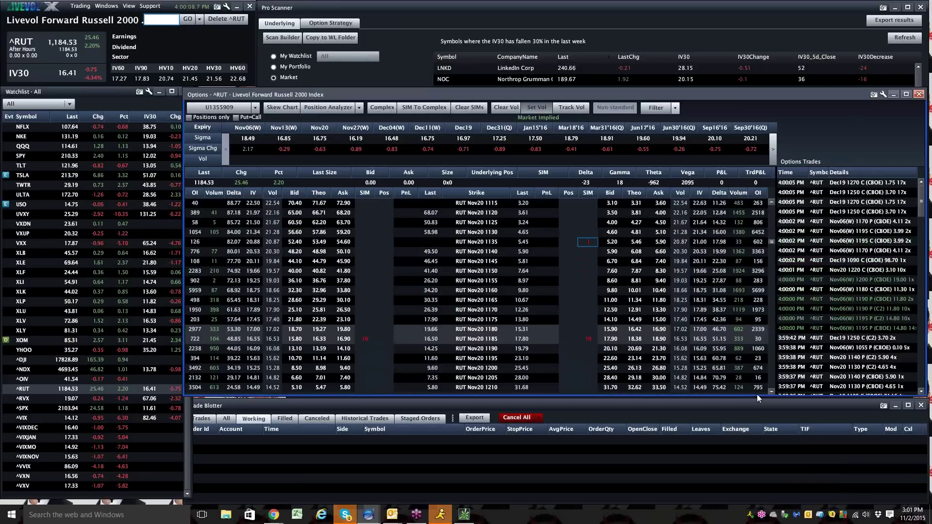
{"action": "type", "text": "1"}
{"action": "key", "text": "Down"}
{"action": "key", "text": "Down"}
{"action": "key", "text": "Down"}
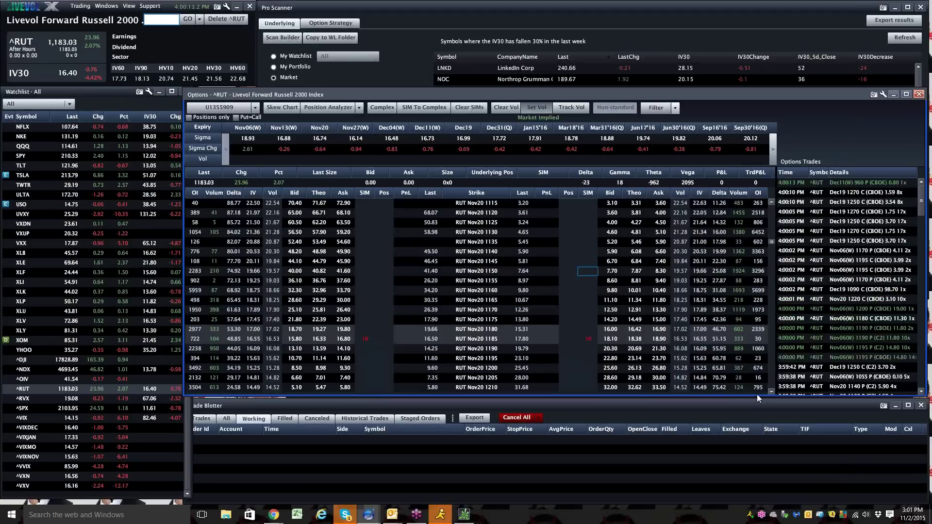
{"action": "key", "text": "Return"}
Add a short wing above the straddle by entering a simulated quantity of -10 for the Nov 20 1220 call
{"action": "scroll", "coordinate": [507, 286], "scroll_direction": "down", "scroll_amount": 3}
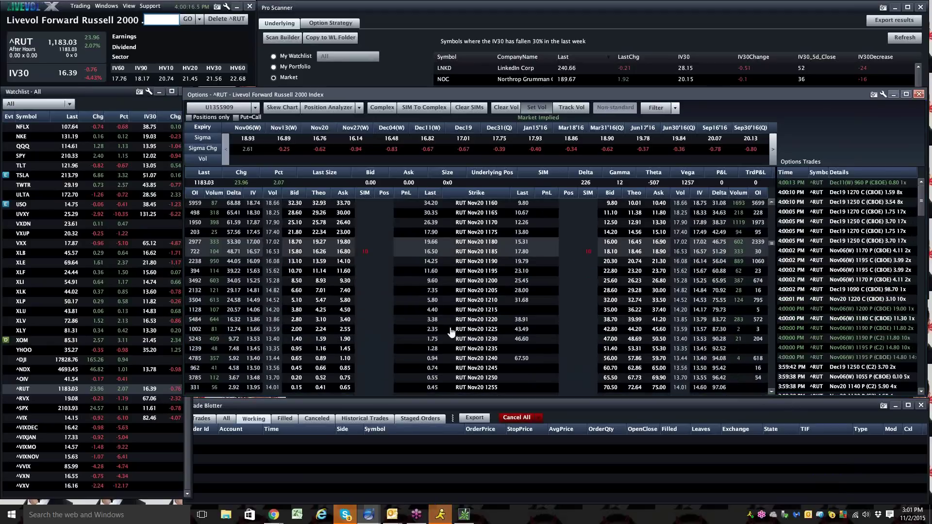
{"action": "left_click", "coordinate": [369, 311]}
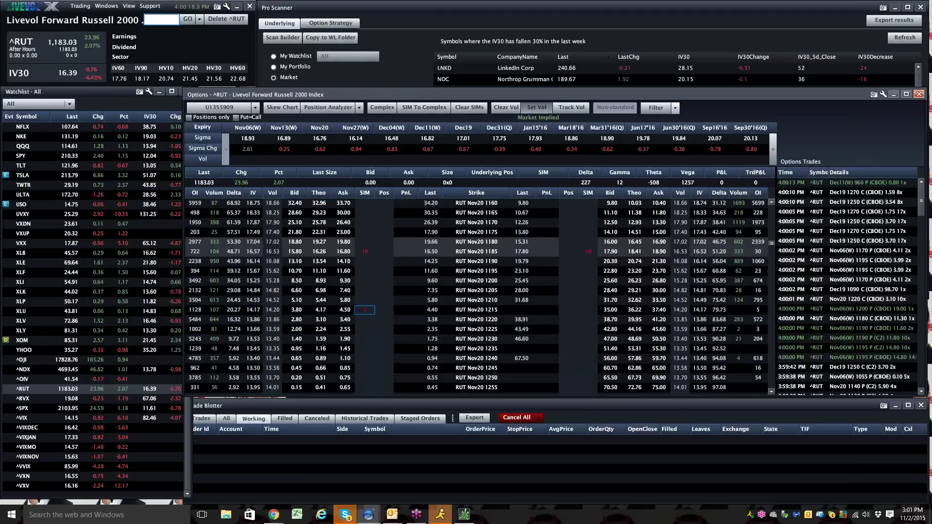
{"action": "left_click", "coordinate": [365, 319]}
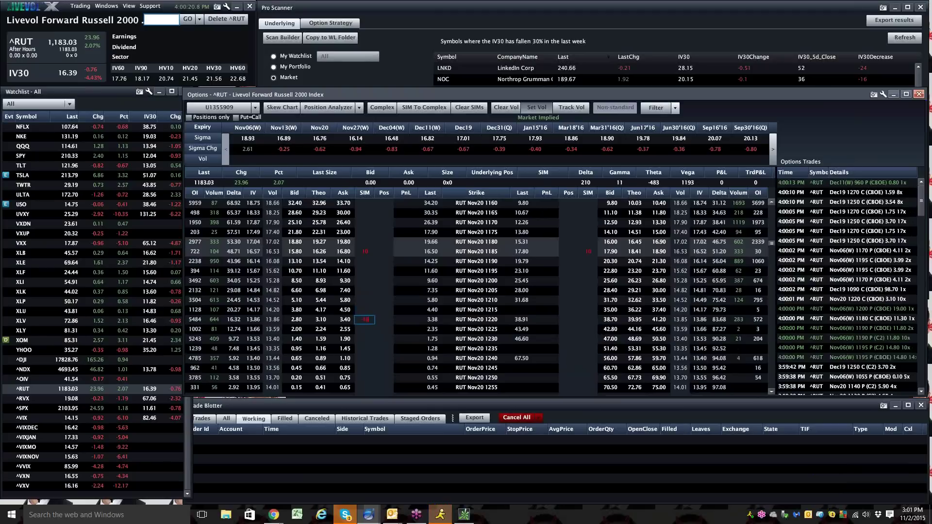
{"action": "type", "text": "10"}
{"action": "key", "text": "Return"}
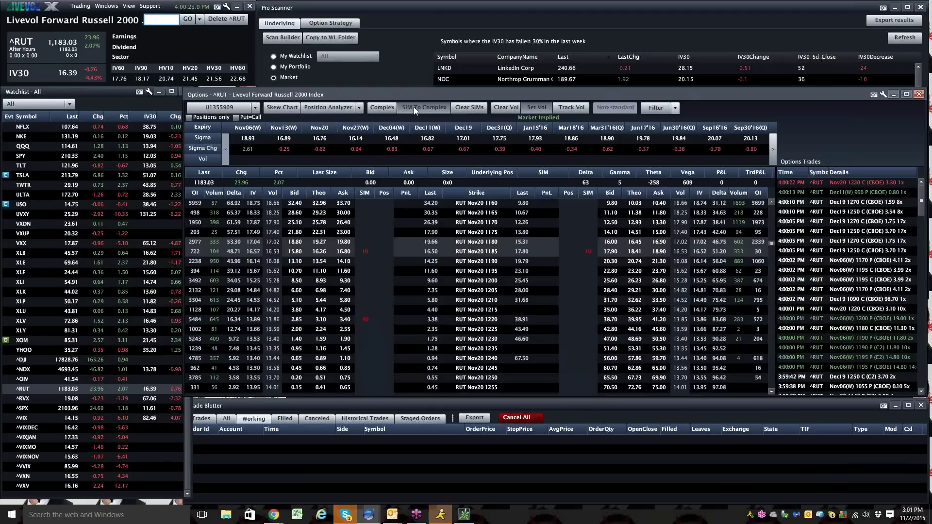
Load the simulated legs into a complex order ticket, review their quantities and prices, and close the ticket without sending
{"action": "left_click", "coordinate": [414, 108]}
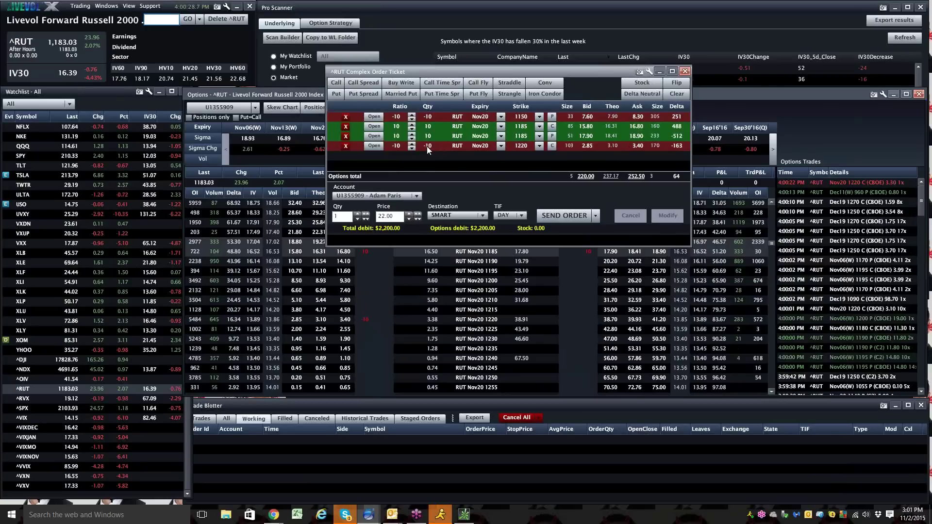
{"action": "left_click", "coordinate": [685, 72]}
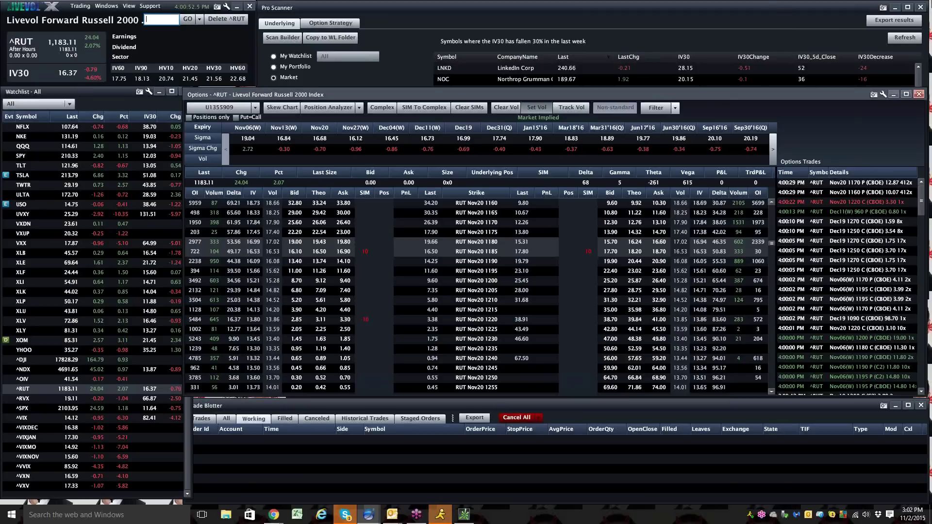
Switch to the Option Pit website in Chrome and look over its Events & Articles page
{"action": "key", "text": "alt+Tab"}
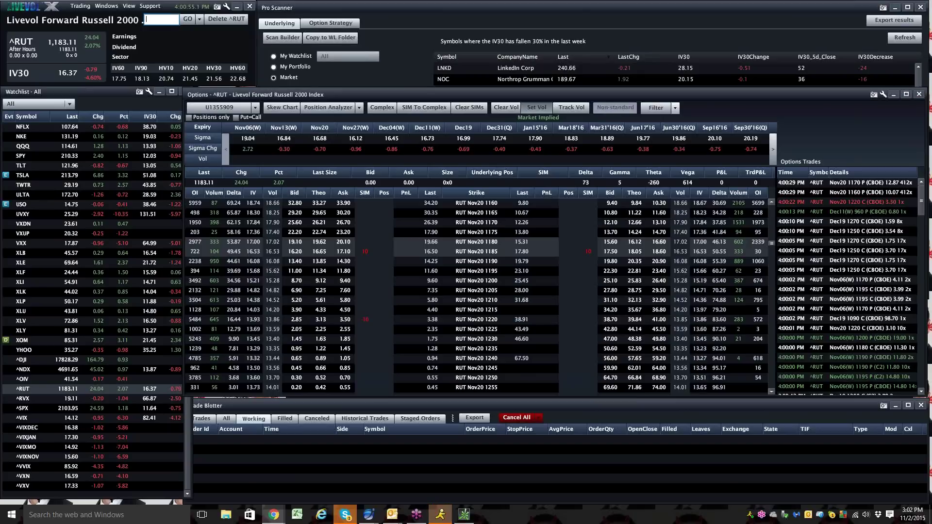
{"action": "mouse_move", "coordinate": [274, 514]}
{"action": "left_click", "coordinate": [326, 481]}
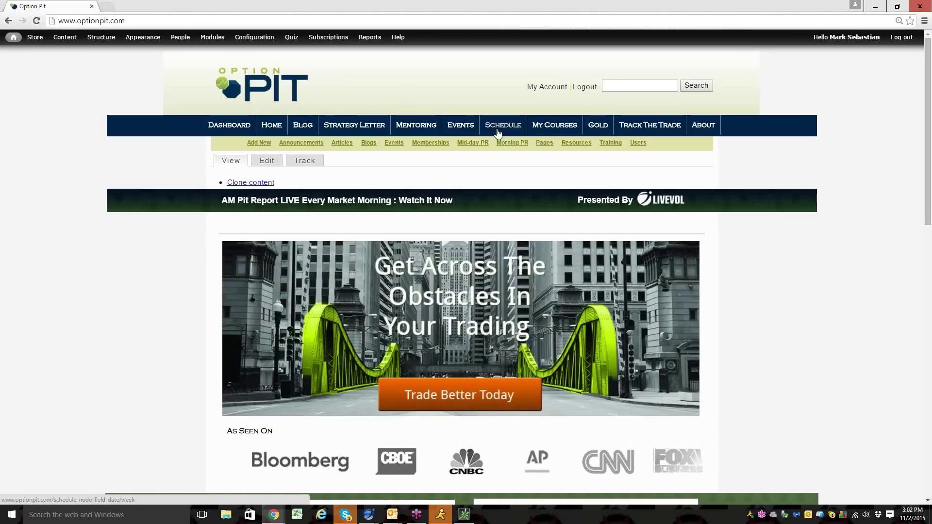
{"action": "left_click", "coordinate": [460, 125]}
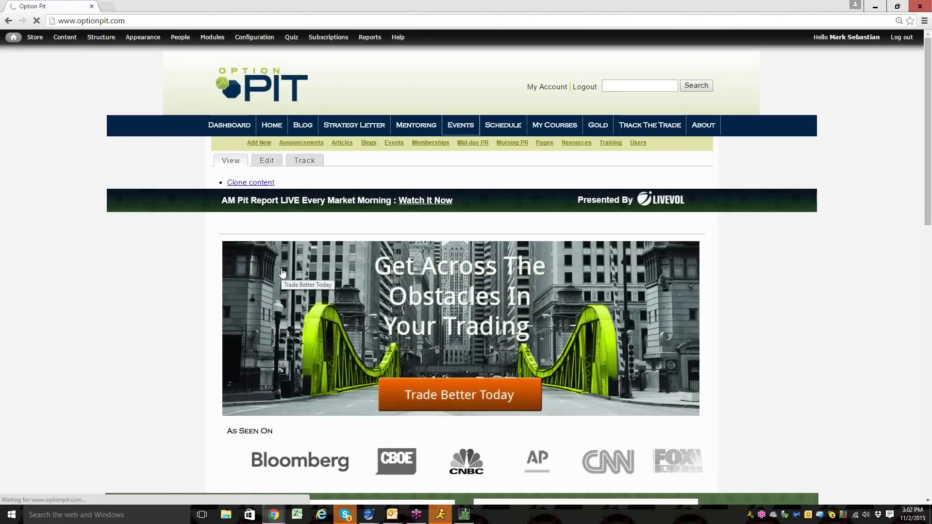
{"action": "scroll", "coordinate": [415, 332], "scroll_direction": "down", "scroll_amount": 1}
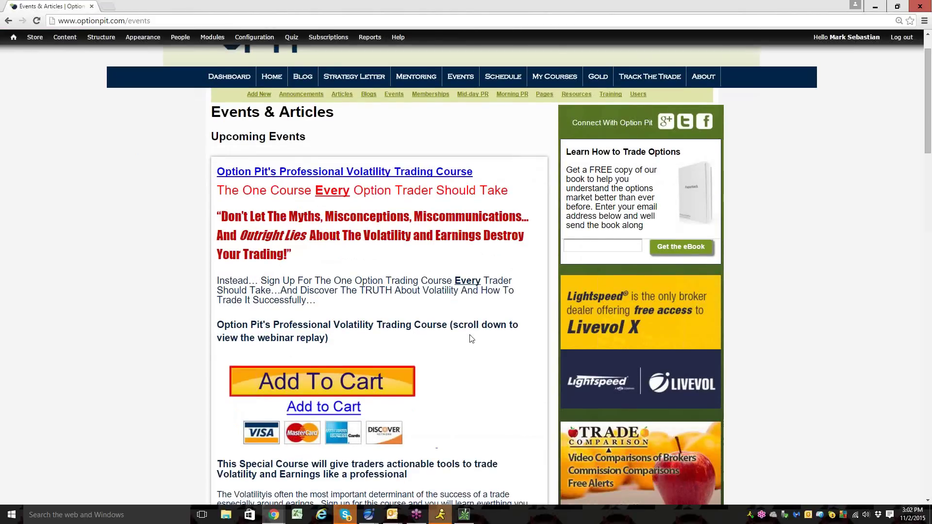
{"action": "scroll", "coordinate": [471, 338], "scroll_direction": "up", "scroll_amount": 1}
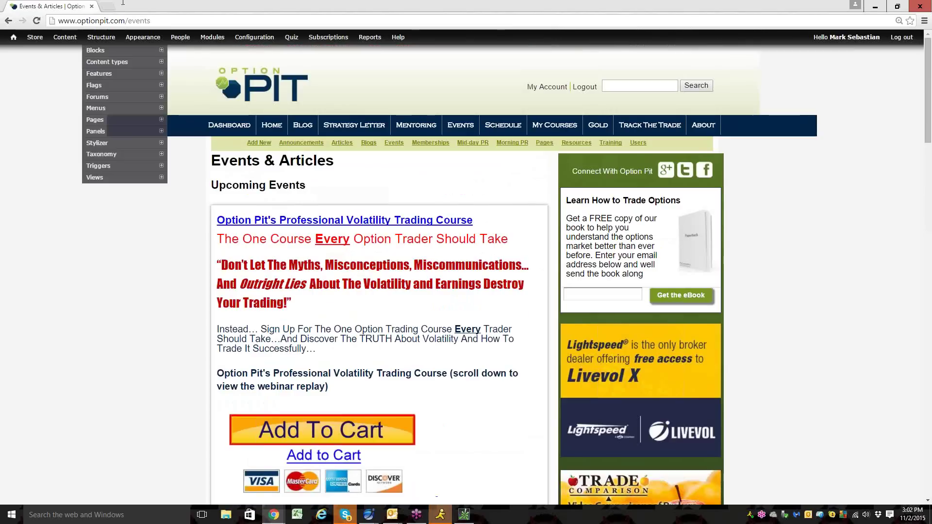
{"action": "double_click", "coordinate": [138, 20]}
{"action": "type", "text": "vo"}
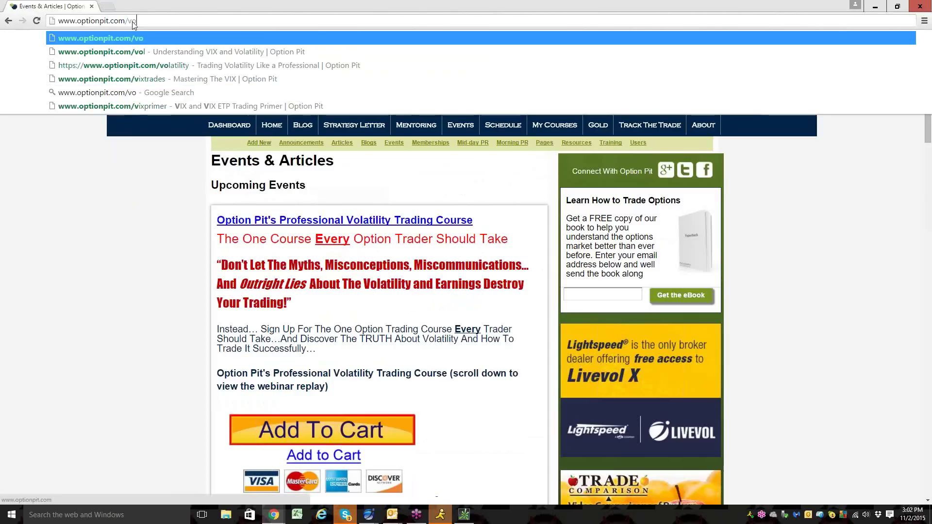
{"action": "type", "text": "lprimer"}
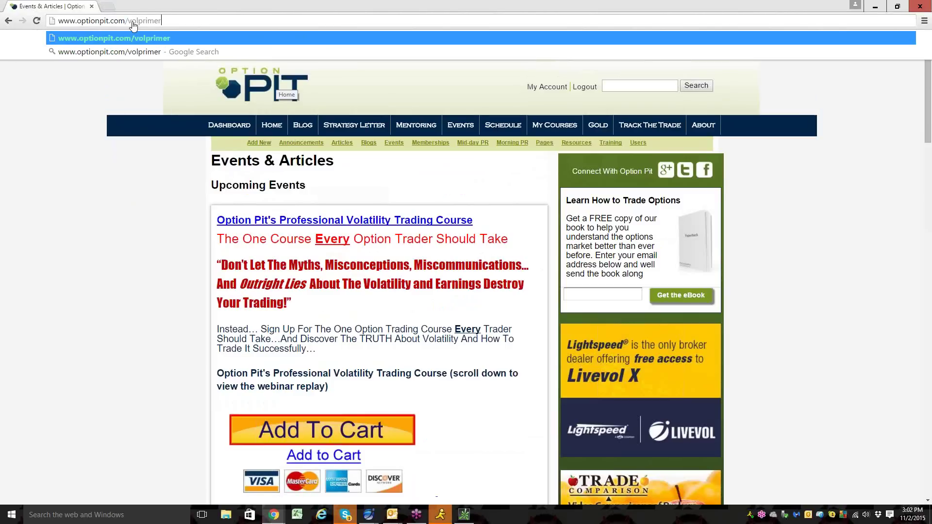
{"action": "key", "text": "Return"}
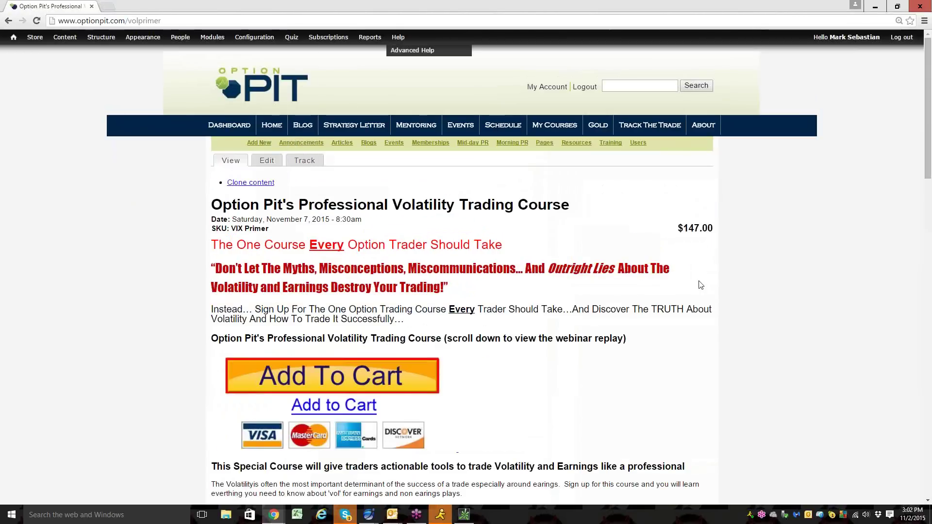
{"action": "scroll", "coordinate": [691, 287], "scroll_direction": "down", "scroll_amount": 6}
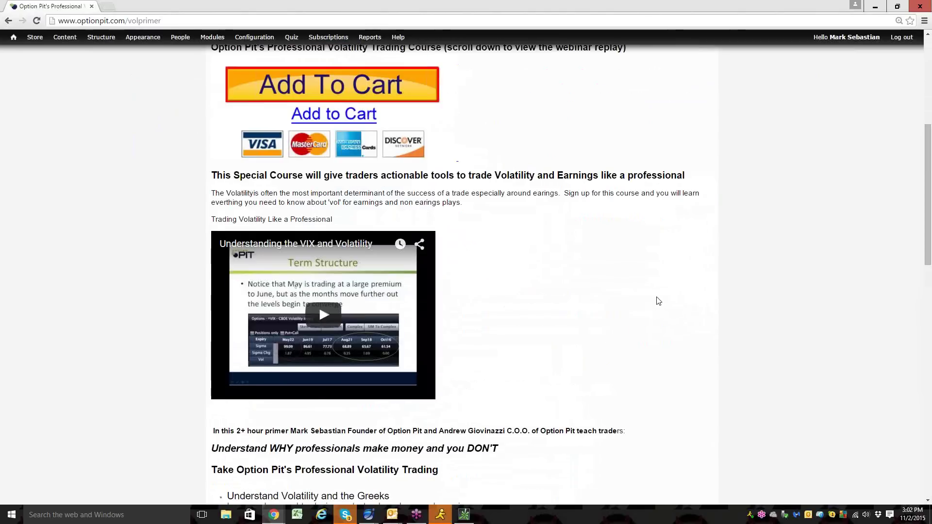
{"action": "scroll", "coordinate": [658, 301], "scroll_direction": "up", "scroll_amount": 5}
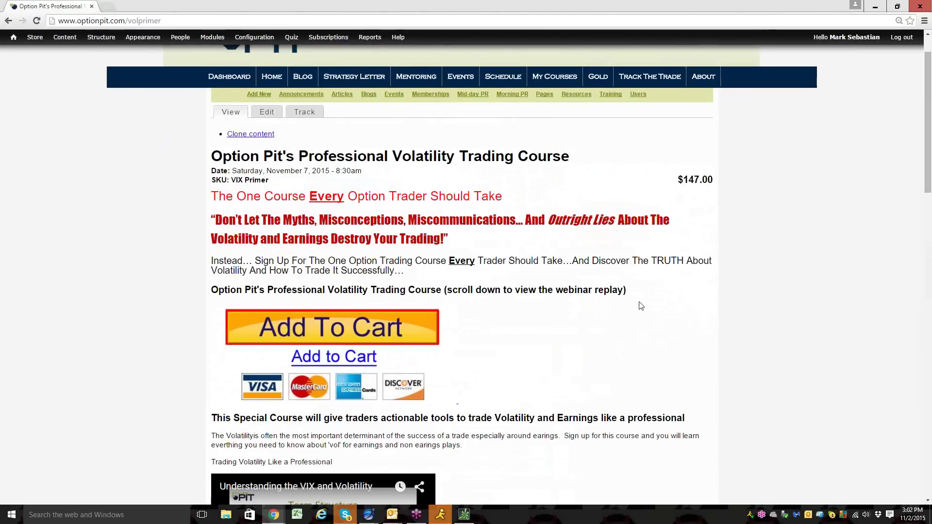
{"action": "scroll", "coordinate": [641, 305], "scroll_direction": "up", "scroll_amount": 1}
{"action": "left_click", "coordinate": [92, 6]}
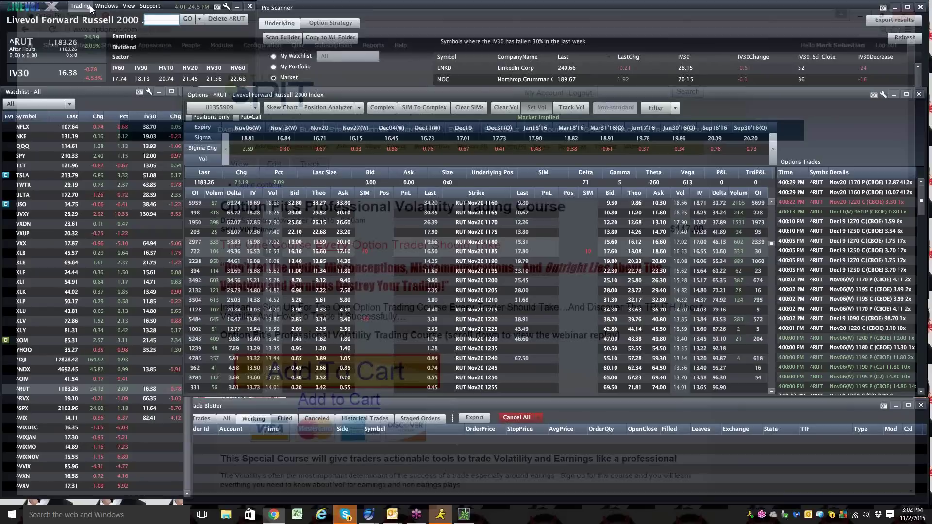